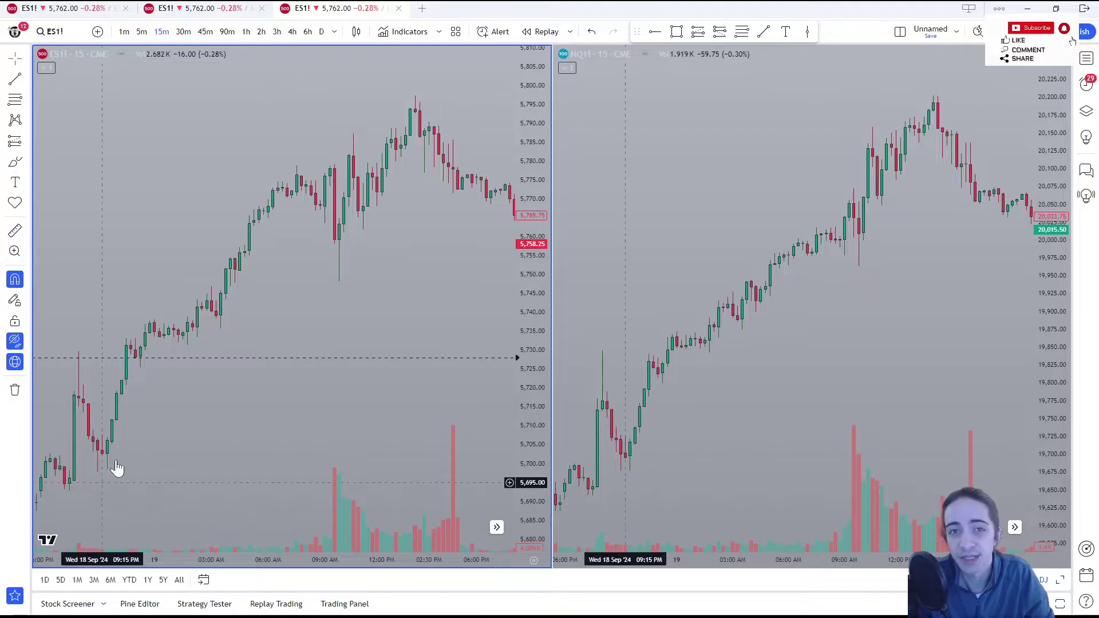
Pan the synced 15-minute ES1! and NQ1! charts back and forth across the 18–19 September price action
drag(270, 417, 425, 425)
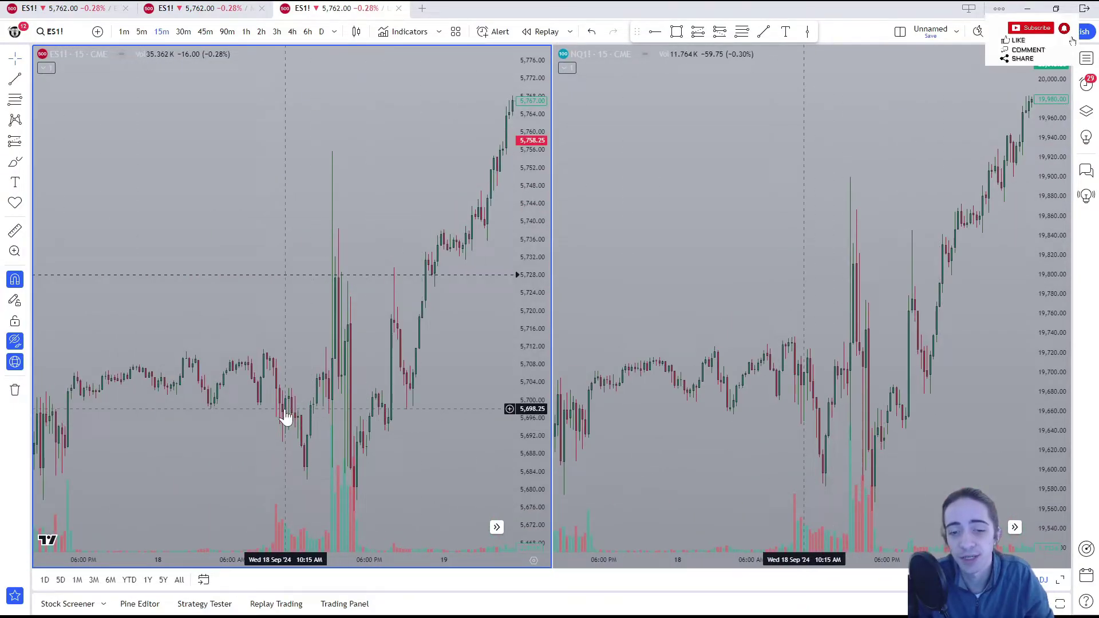
drag(289, 418, 395, 416)
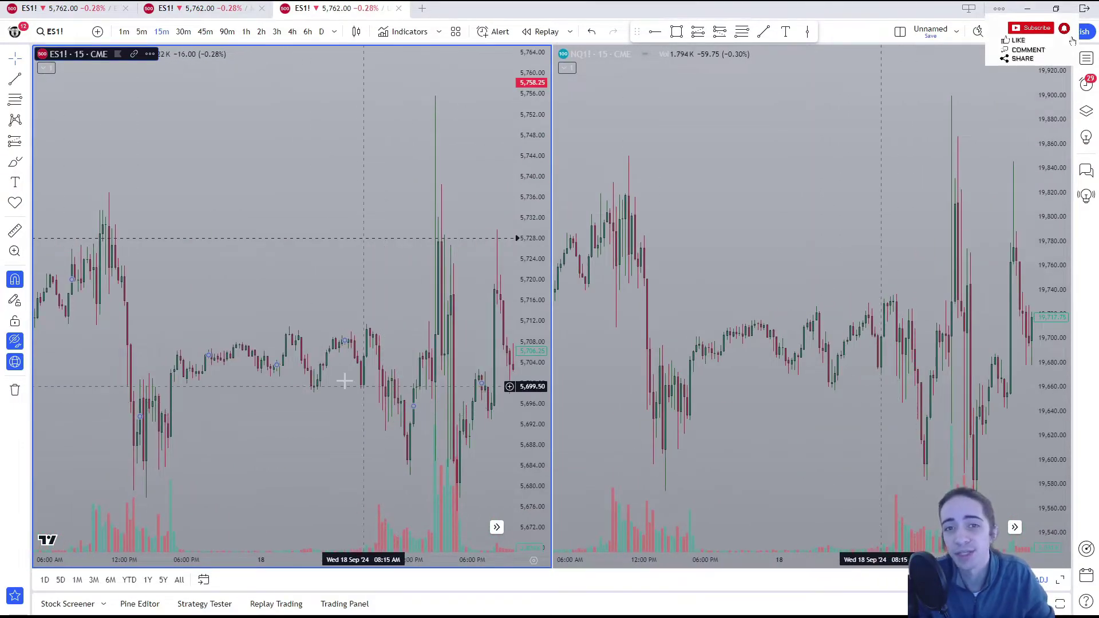
drag(345, 375, 272, 382)
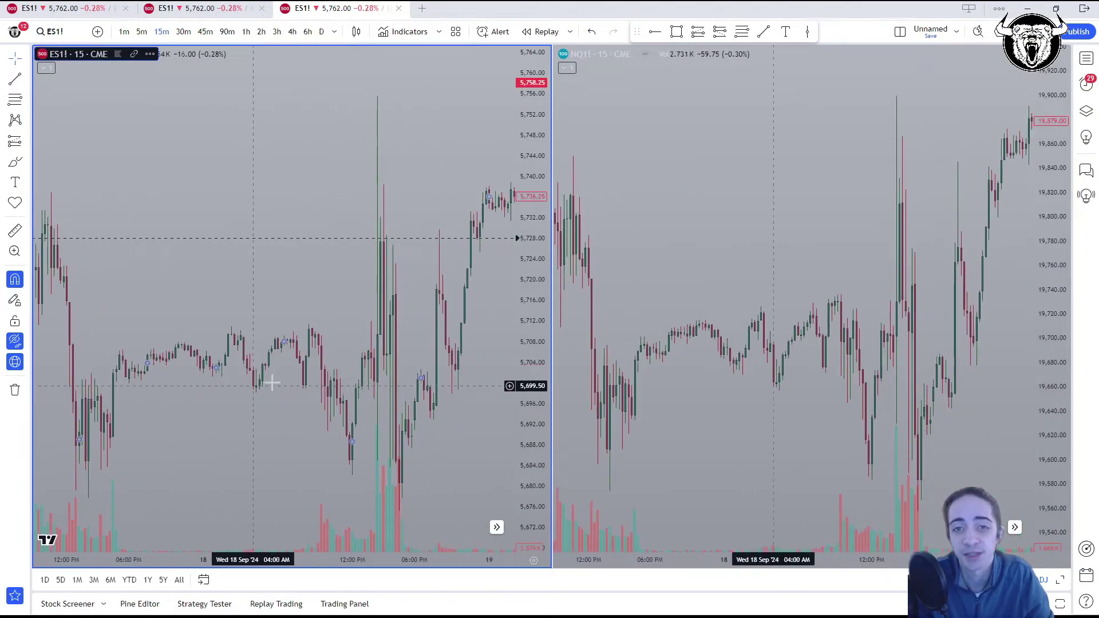
drag(423, 282, 339, 287)
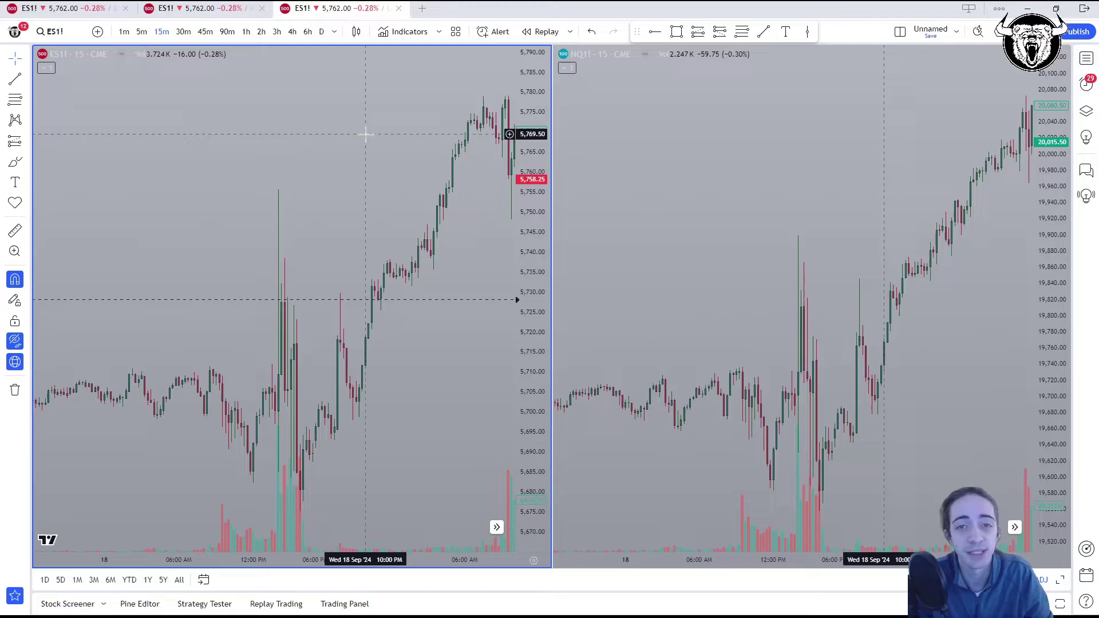
drag(363, 135, 241, 194)
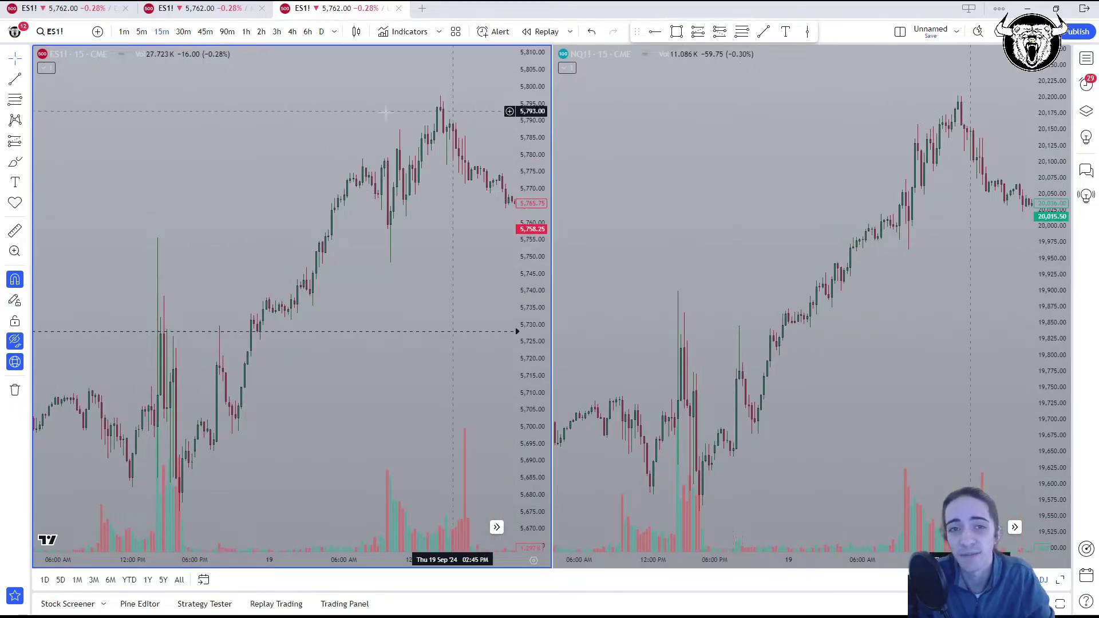
Switch both charts to the 5-minute interval and examine how they move together through earlier and more recent candles
click(142, 32)
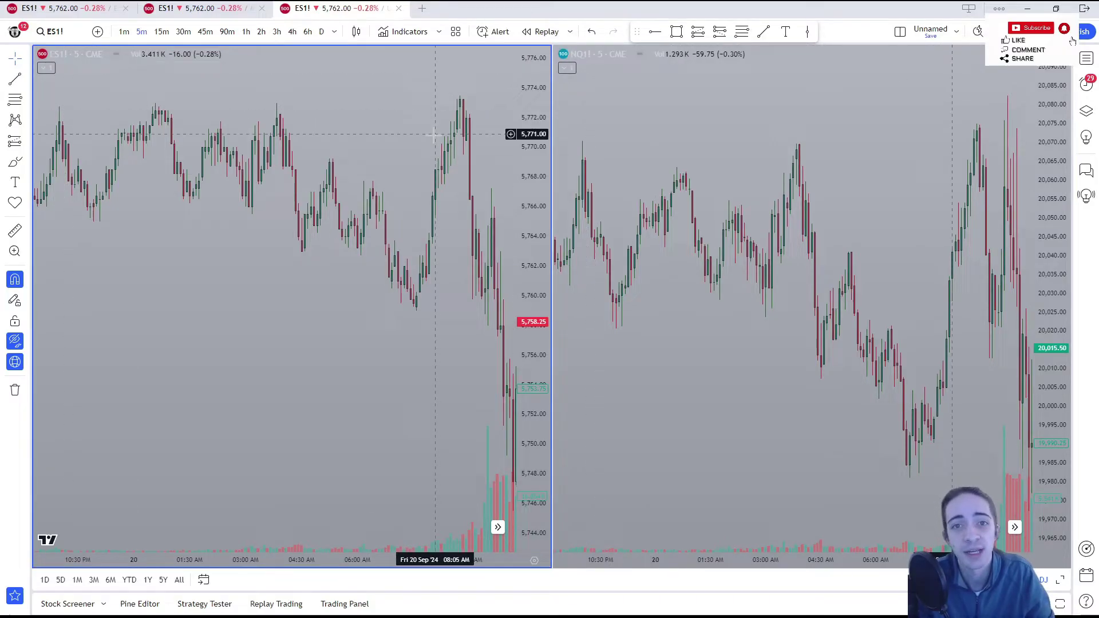
drag(432, 134, 113, 227)
drag(420, 189, 572, 207)
drag(372, 202, 632, 217)
drag(271, 232, 221, 228)
Switch both charts to the 1-hour interval and view the most recent price action
click(245, 32)
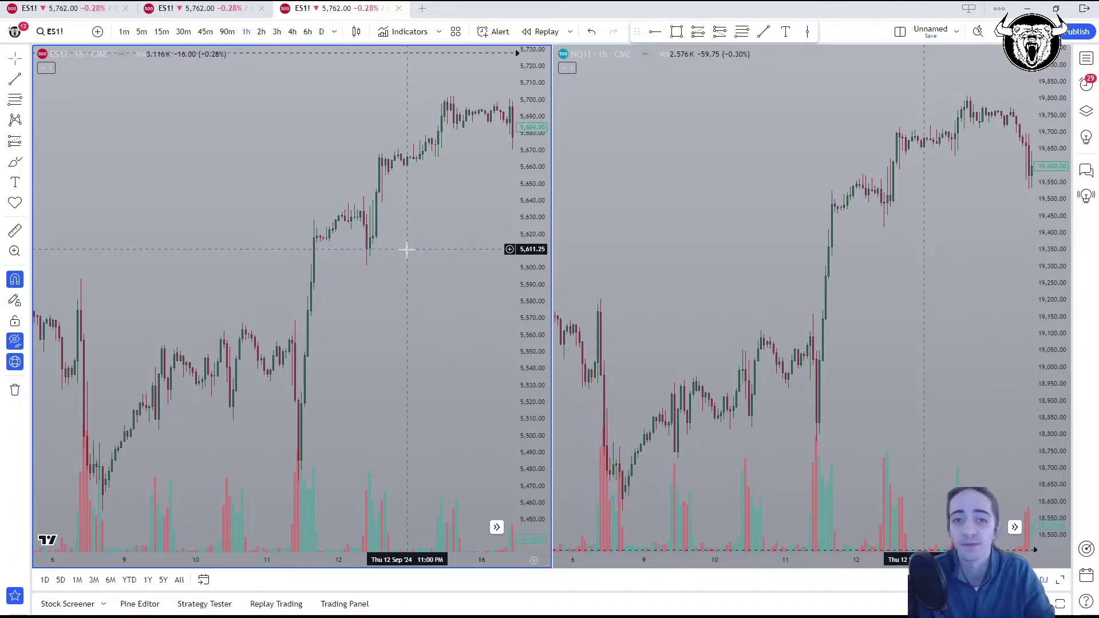
drag(422, 194, 113, 234)
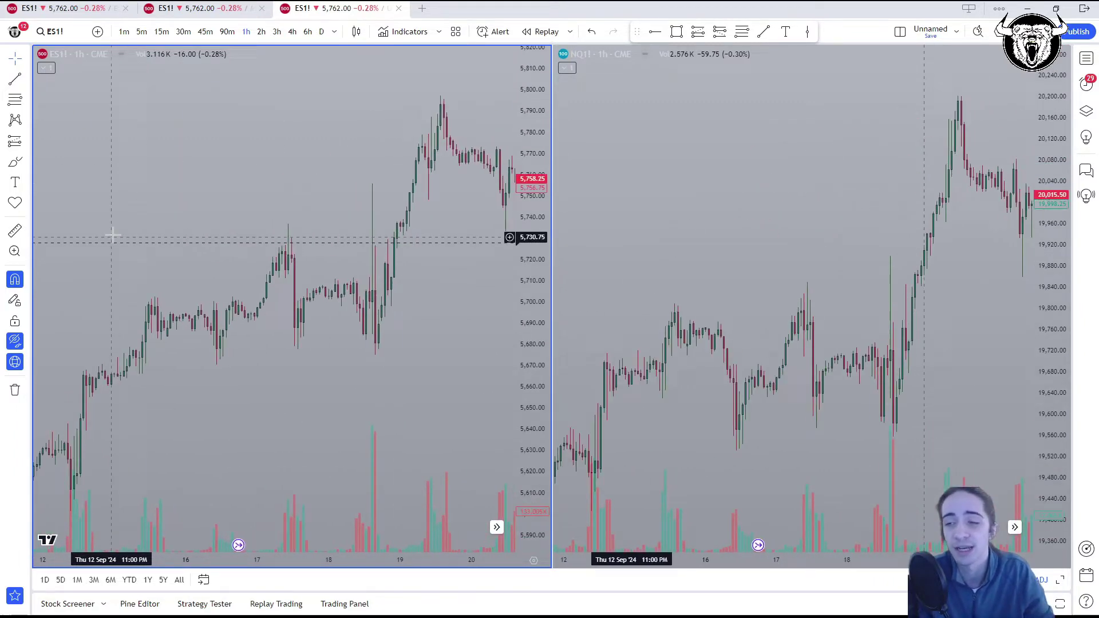
drag(388, 112, 351, 191)
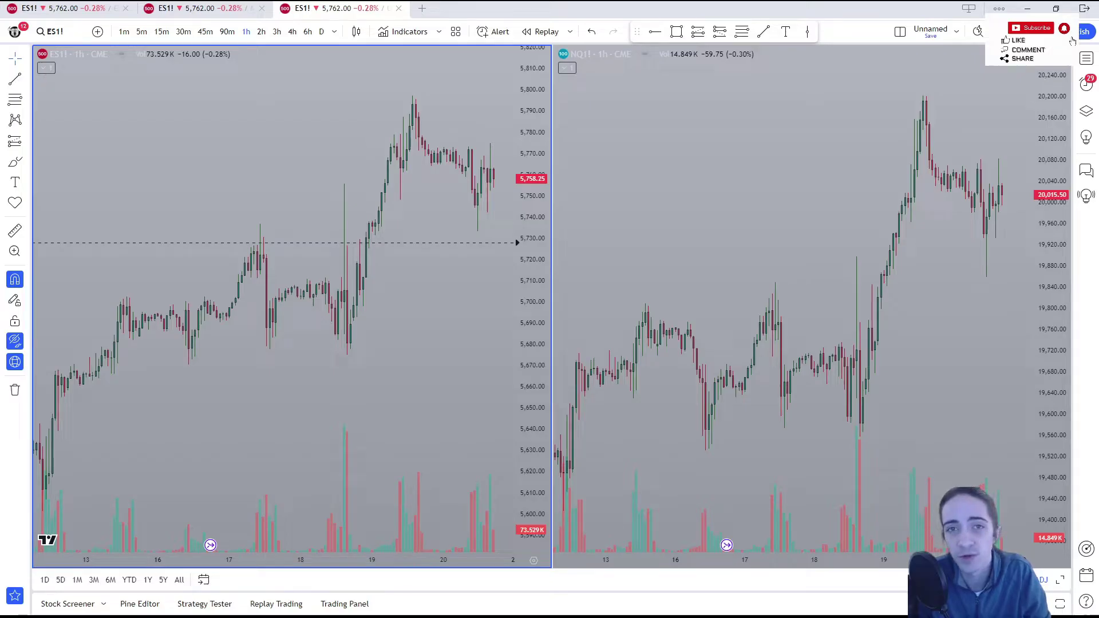
Bring in the browser window with TradingView's pricing page and compare the free, Essential, Plus and Premium plans
drag(0, 144, 690, 57)
scroll(583, 259, up, 4)
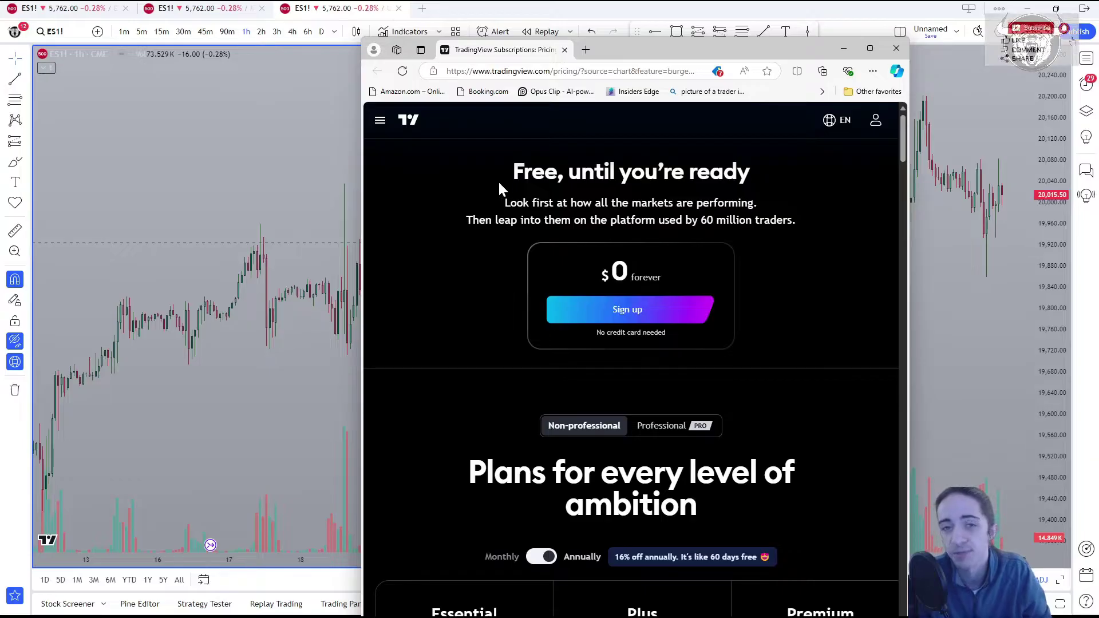
scroll(497, 181, down, 4)
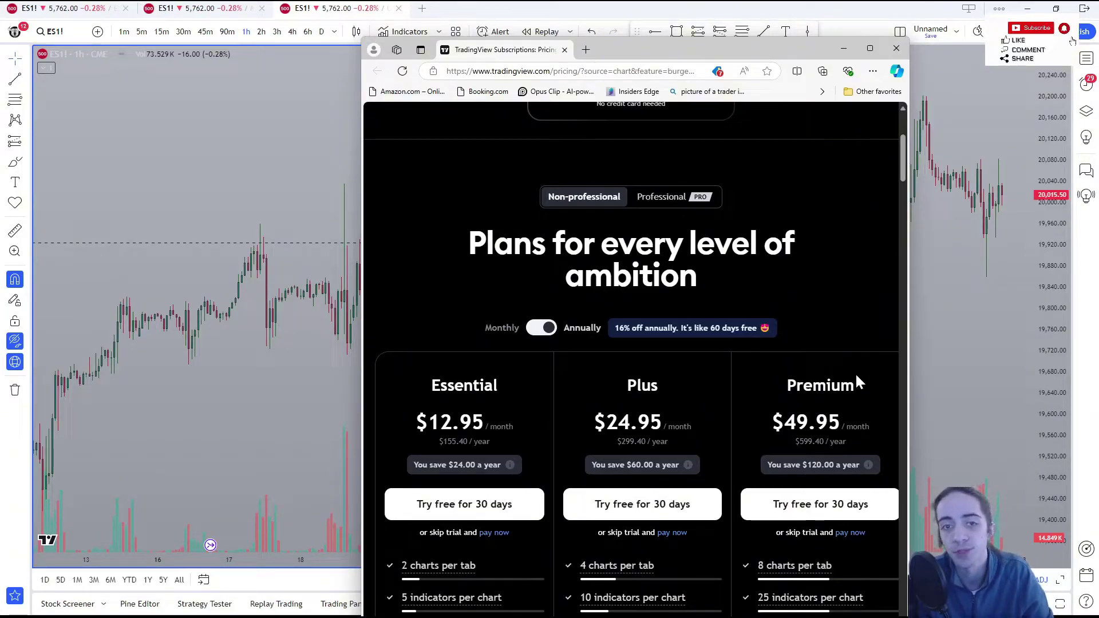
drag(728, 48, 560, 61)
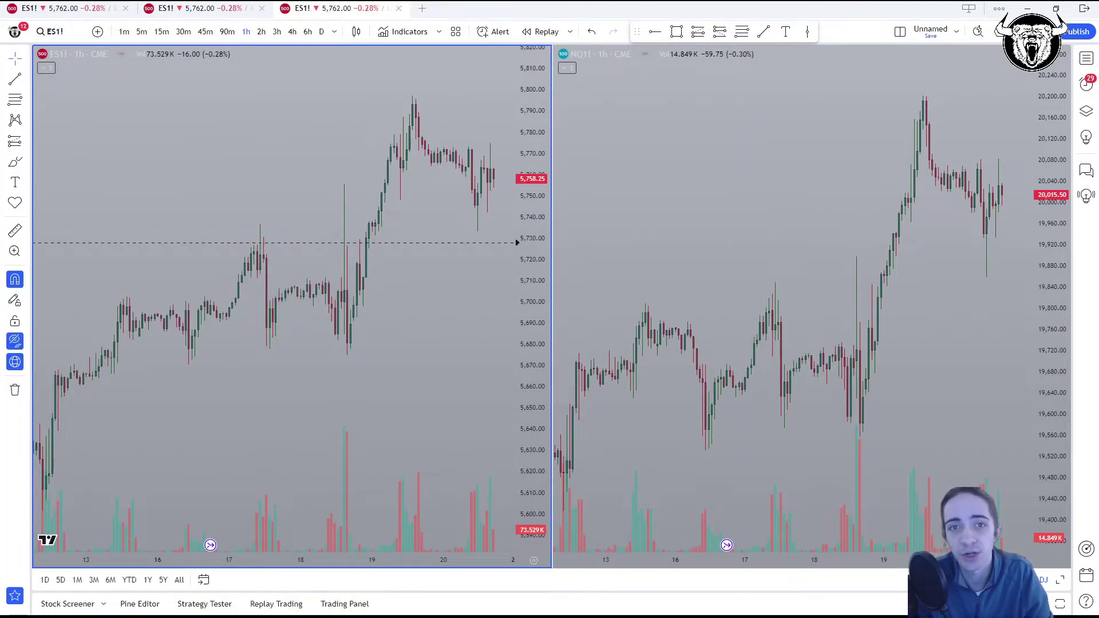
Create a new chart layout in a new tab and hide all drawings on its chart
click(422, 9)
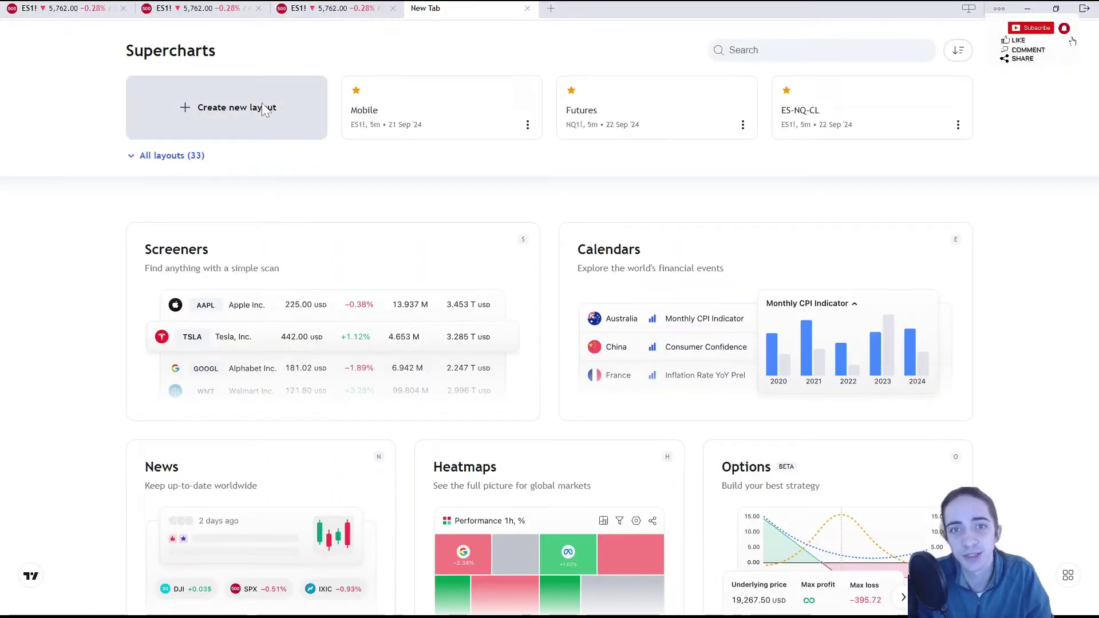
click(265, 111)
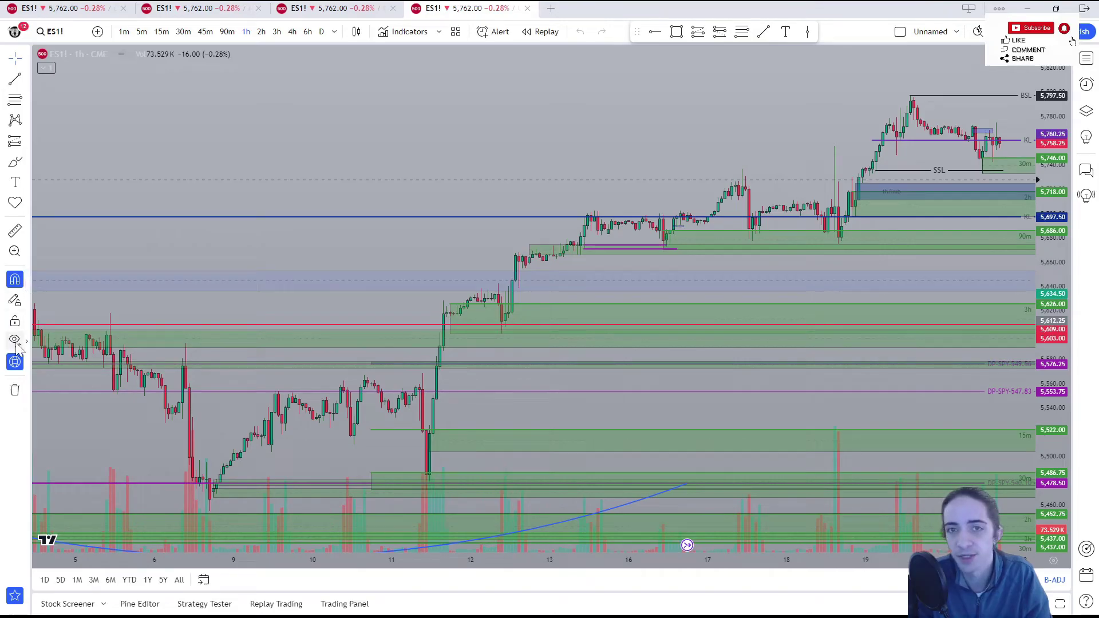
click(15, 341)
scroll(751, 108, up, 4)
drag(706, 124, 457, 153)
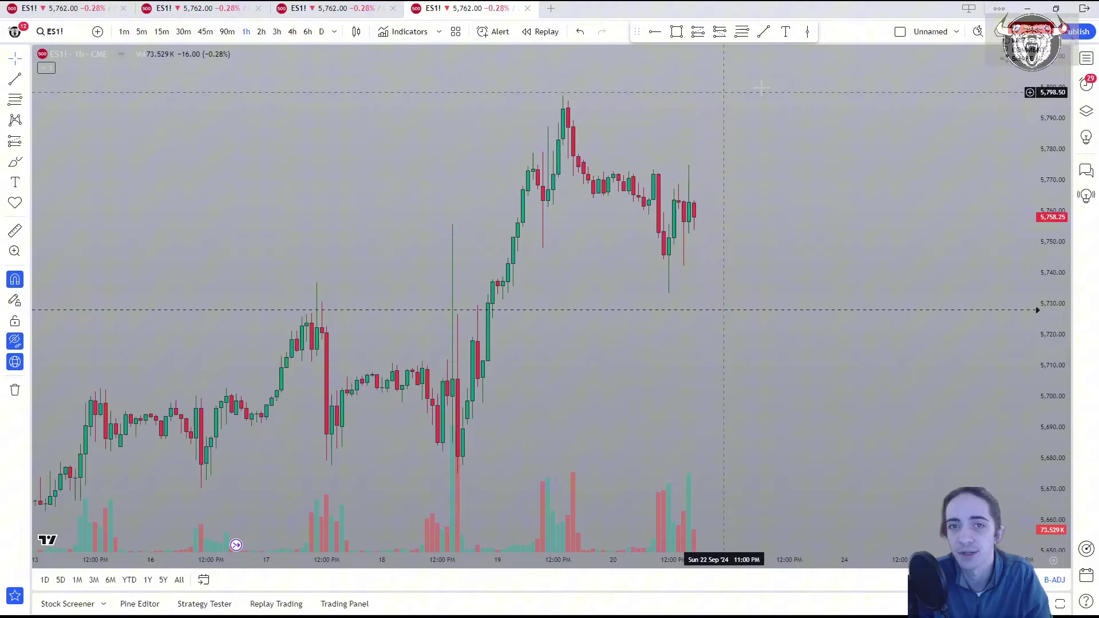
Switch to a layout with two side-by-side charts and load the E-mini Nasdaq-100 futures symbol NQ on the second chart
click(901, 33)
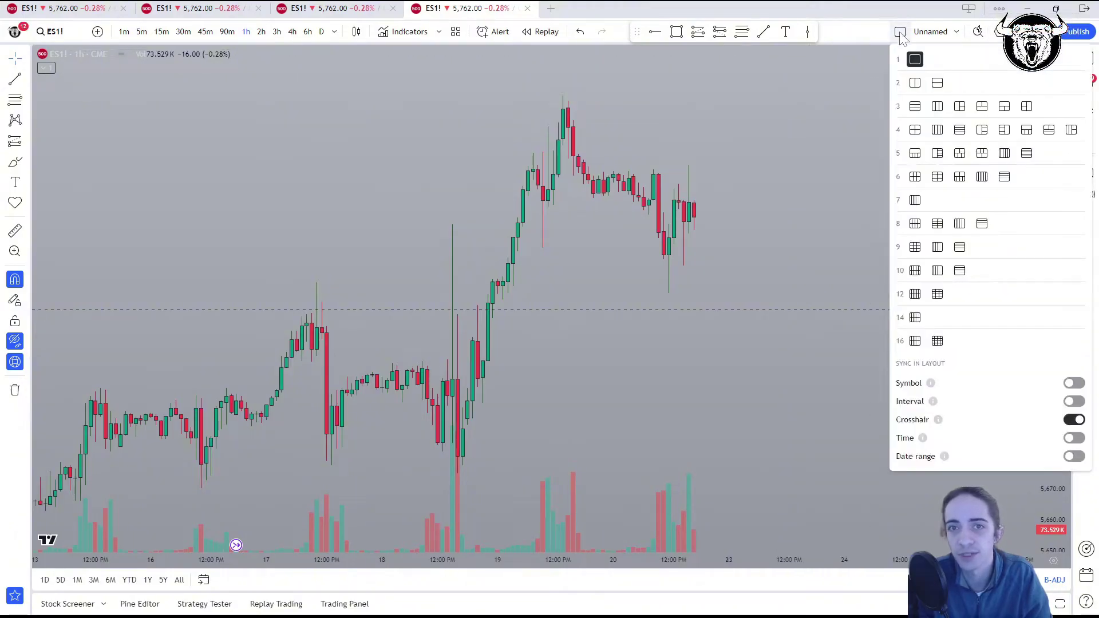
click(915, 84)
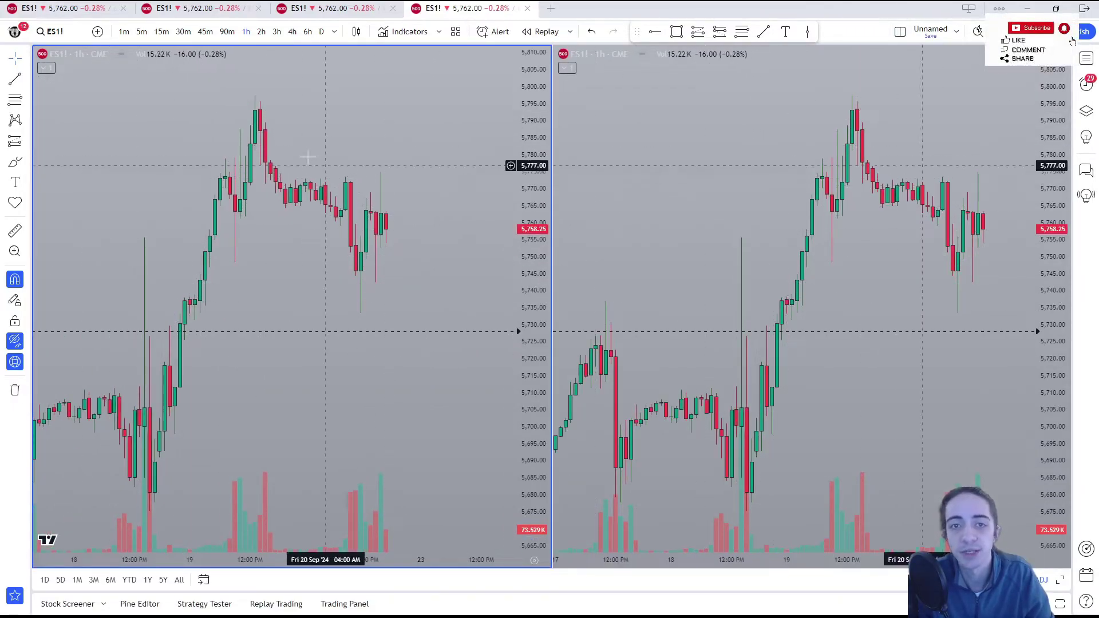
click(651, 126)
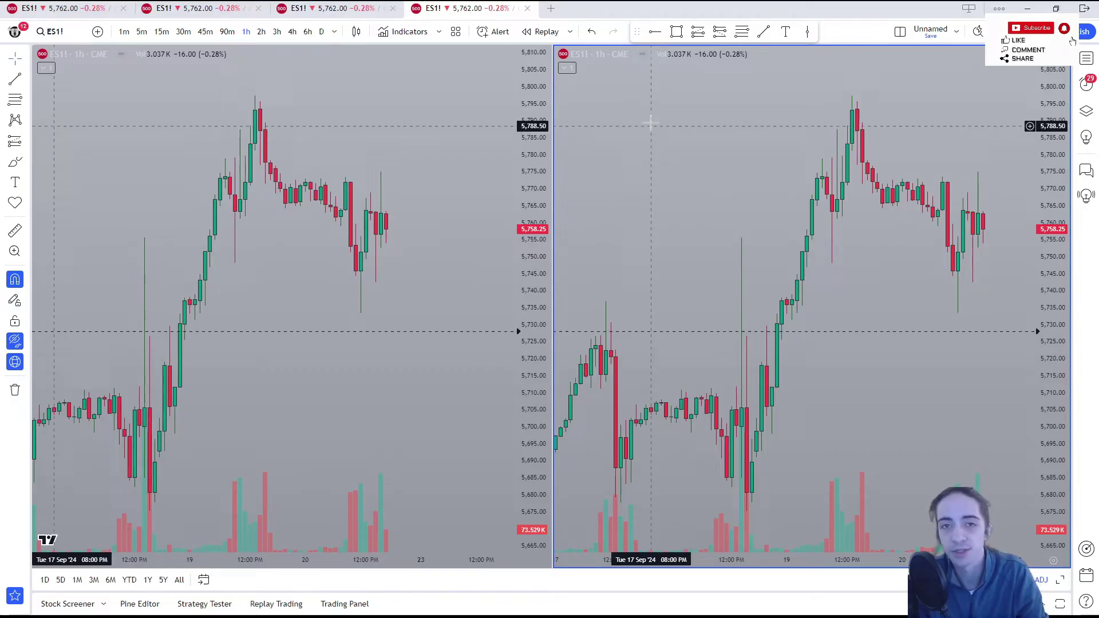
text(NQ)
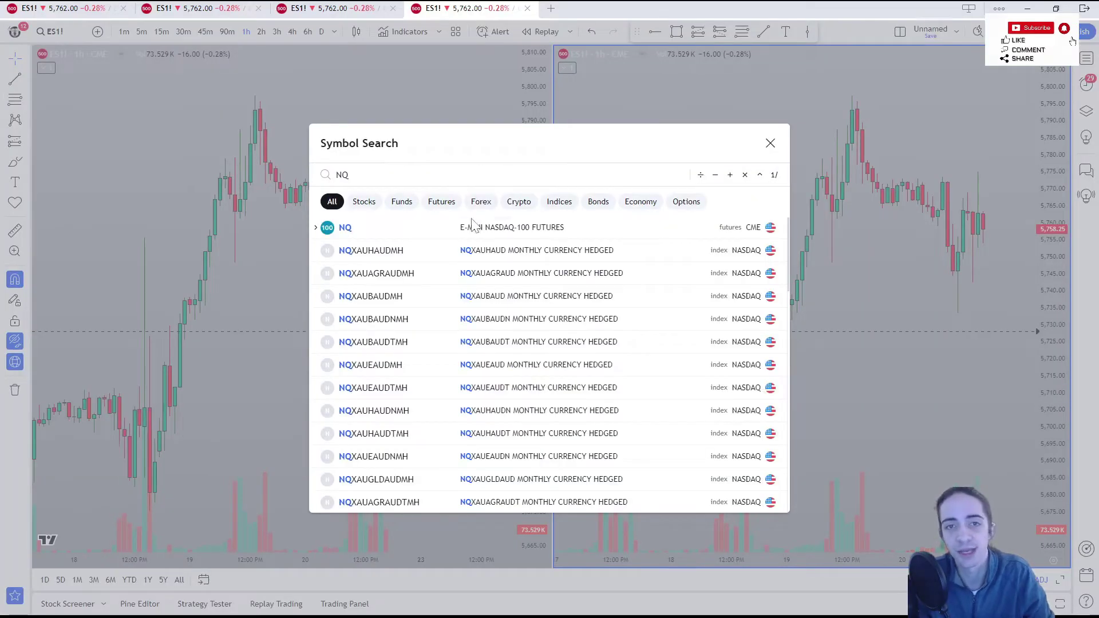
key(Return)
drag(705, 182, 598, 205)
drag(238, 221, 44, 228)
drag(440, 138, 327, 129)
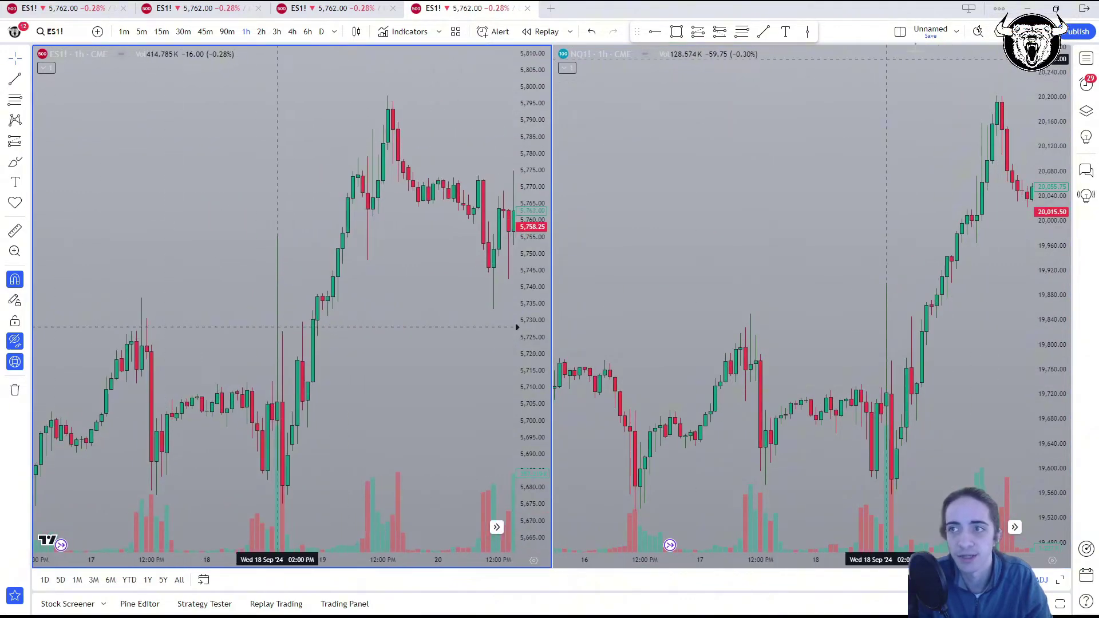
Turn on symbol sync for the layout, try it from the second chart, and turn it off again
click(901, 33)
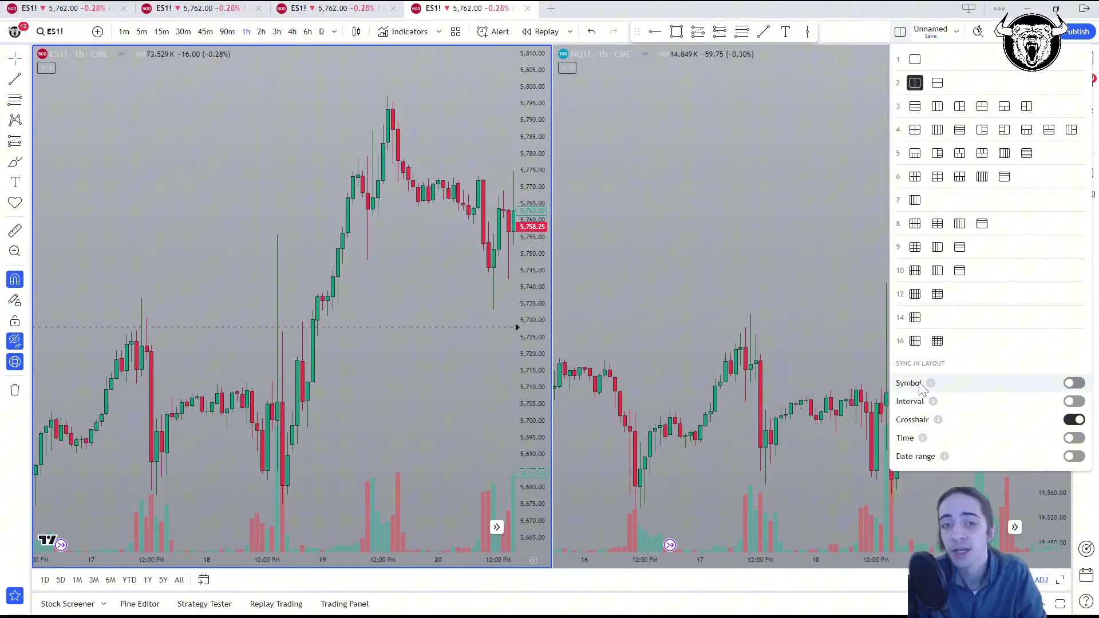
click(1075, 383)
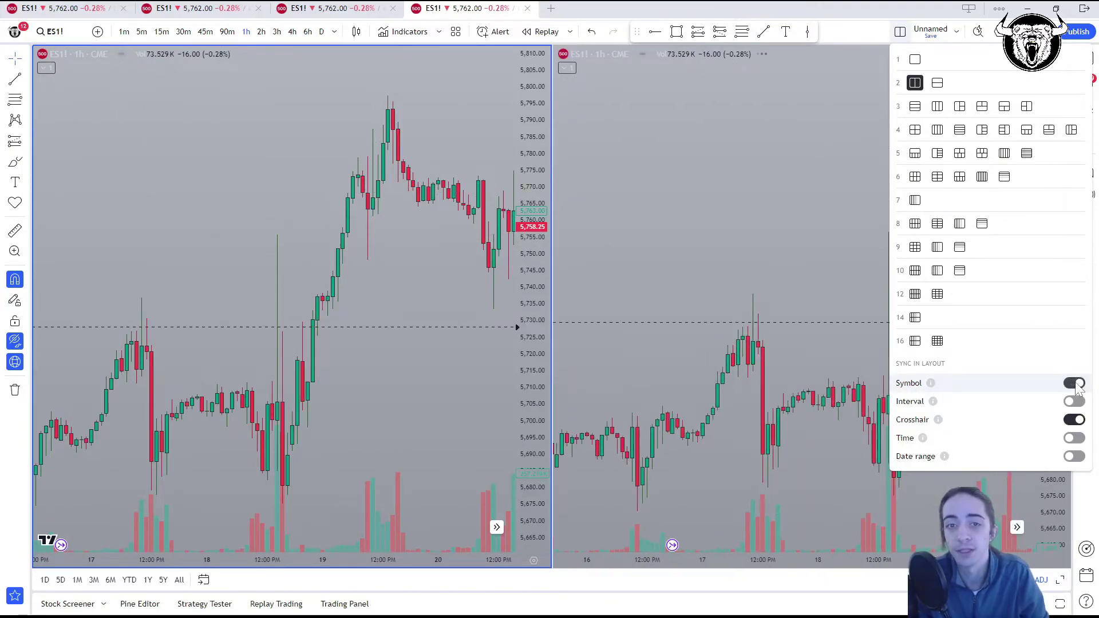
click(592, 165)
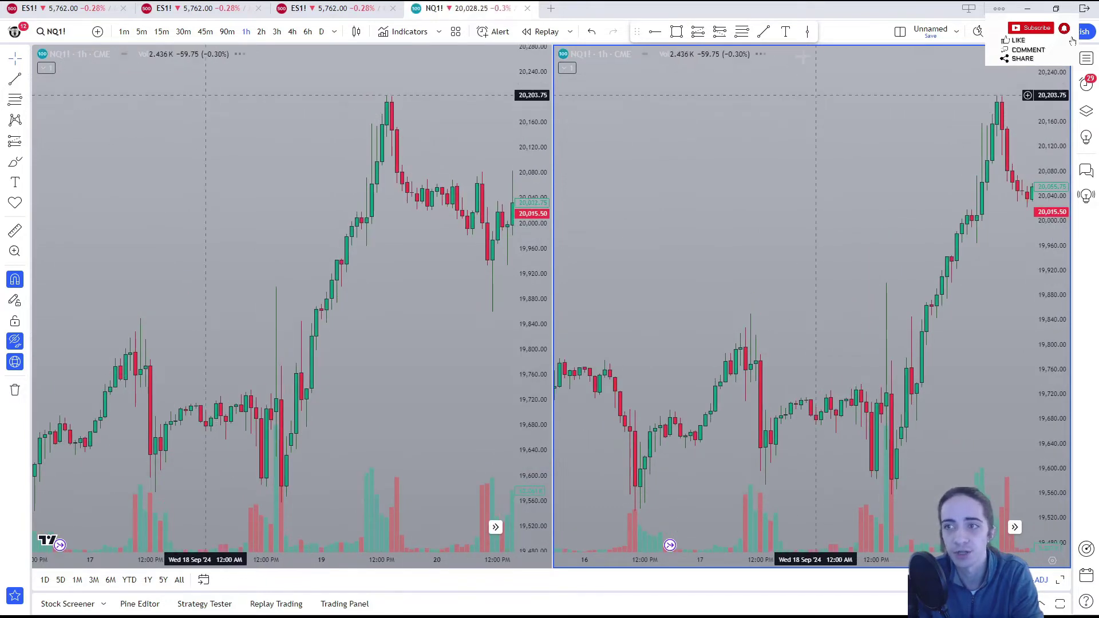
click(900, 32)
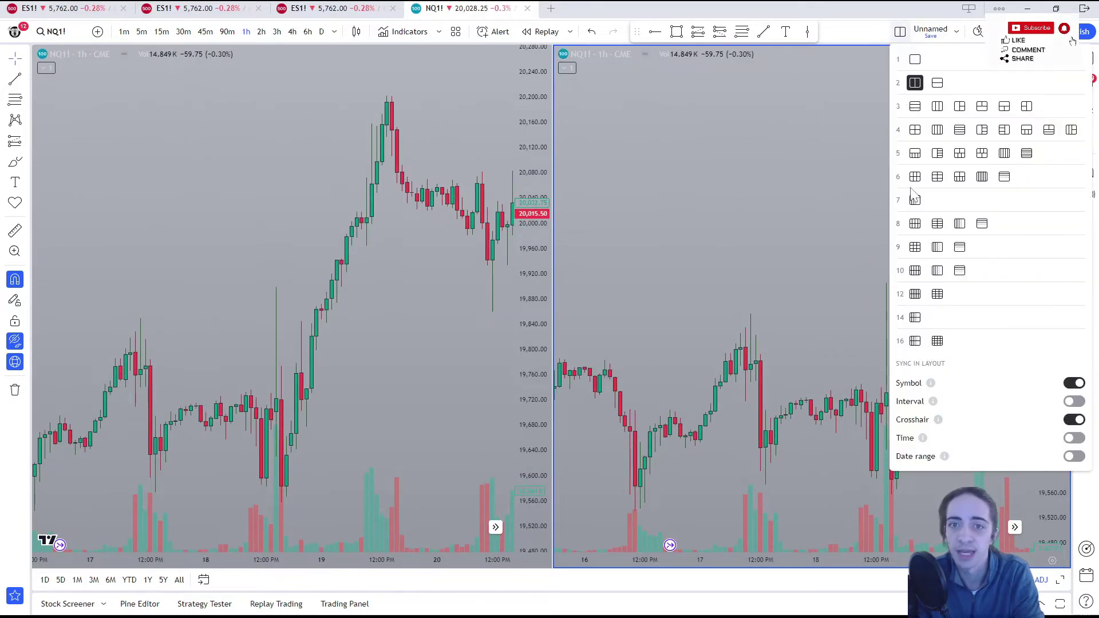
click(1074, 383)
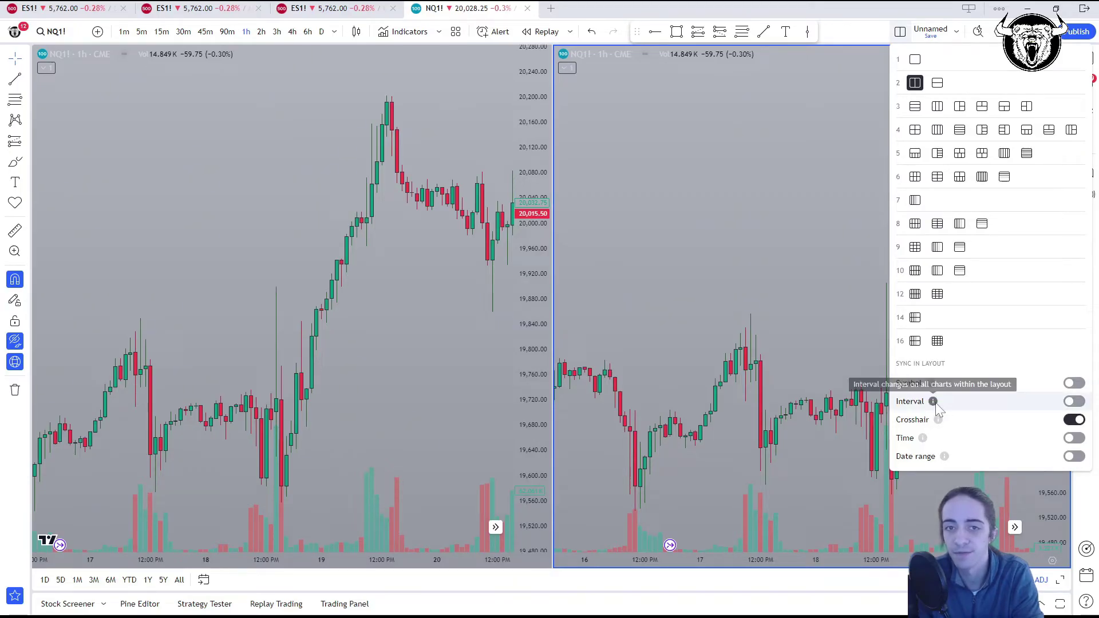
Turn on interval sync for the layout and set the first chart to ES1! on the 15-minute interval
click(1080, 402)
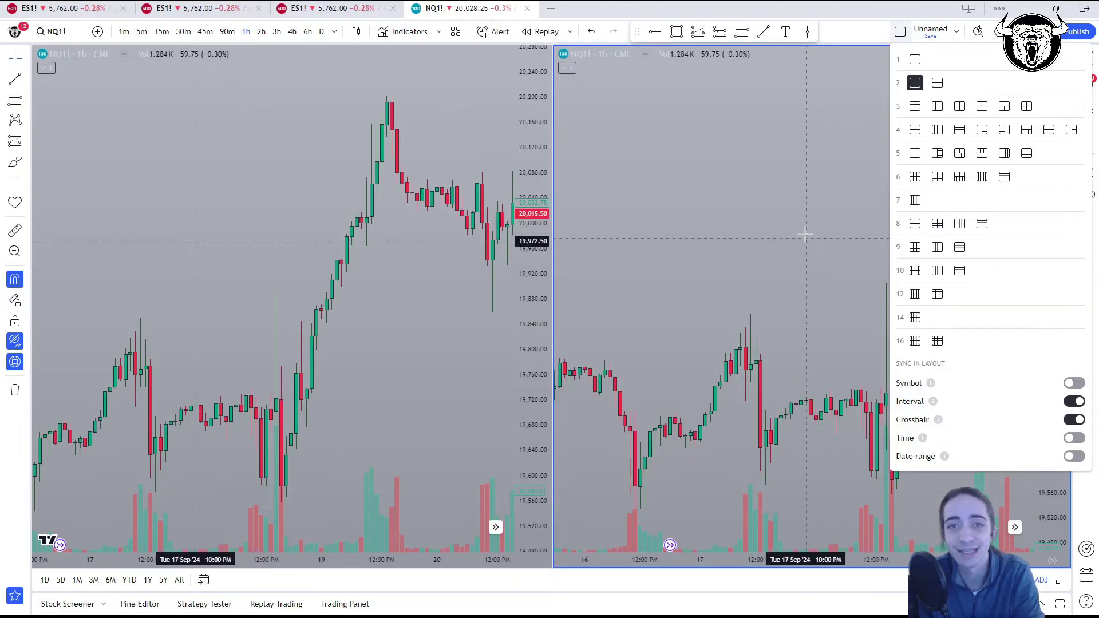
drag(782, 228, 717, 211)
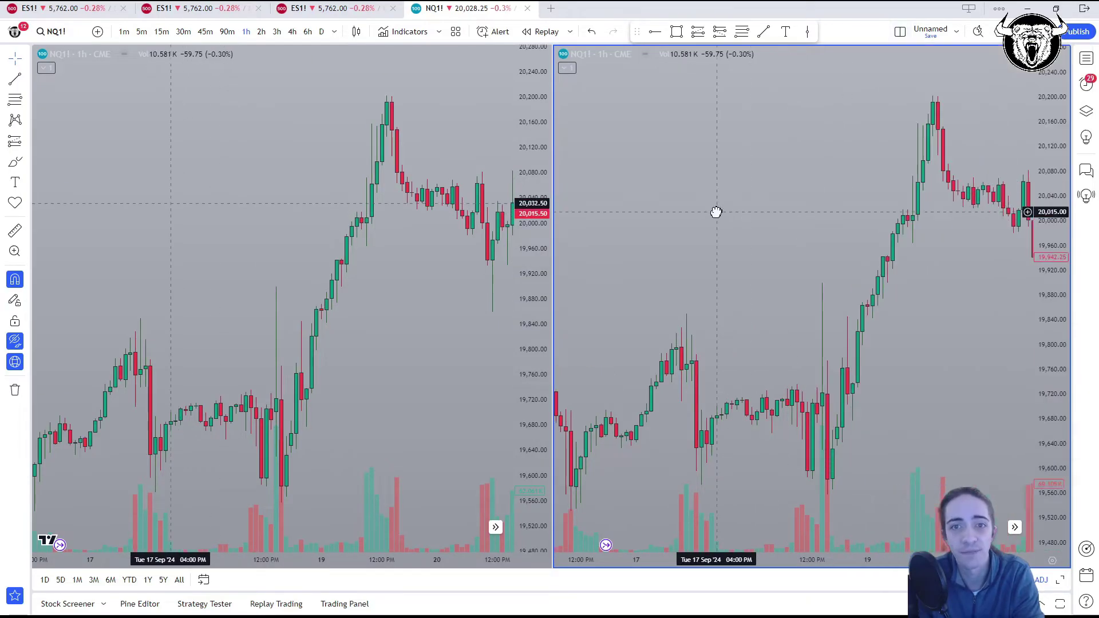
click(184, 140)
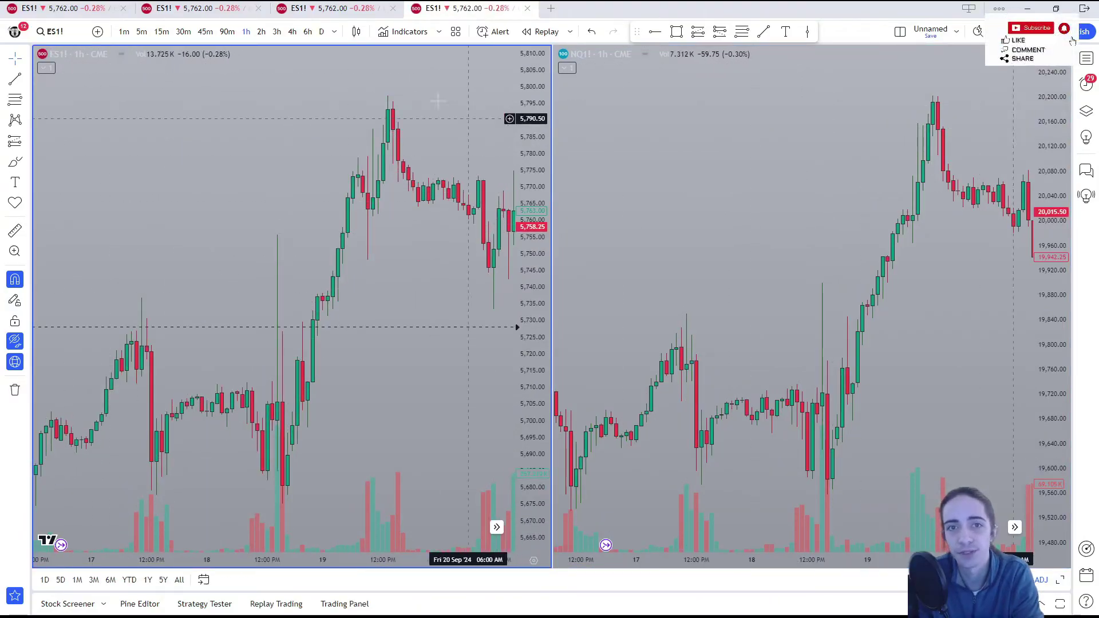
click(162, 33)
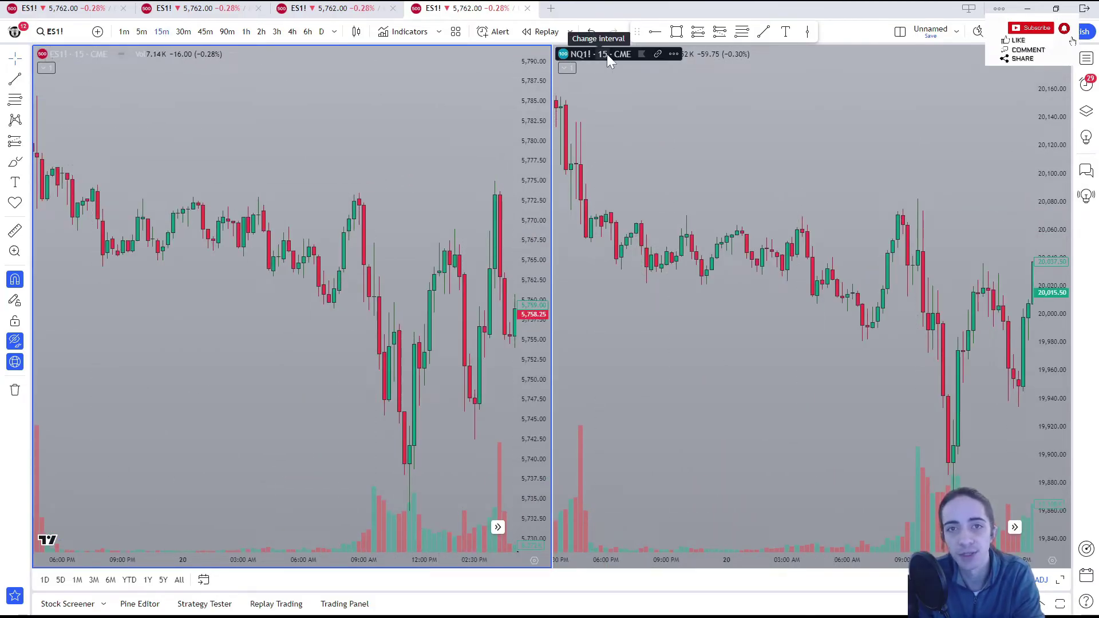
Try the interval sync by changing the charts to 5 minutes and back to 15 minutes
drag(237, 115, 217, 194)
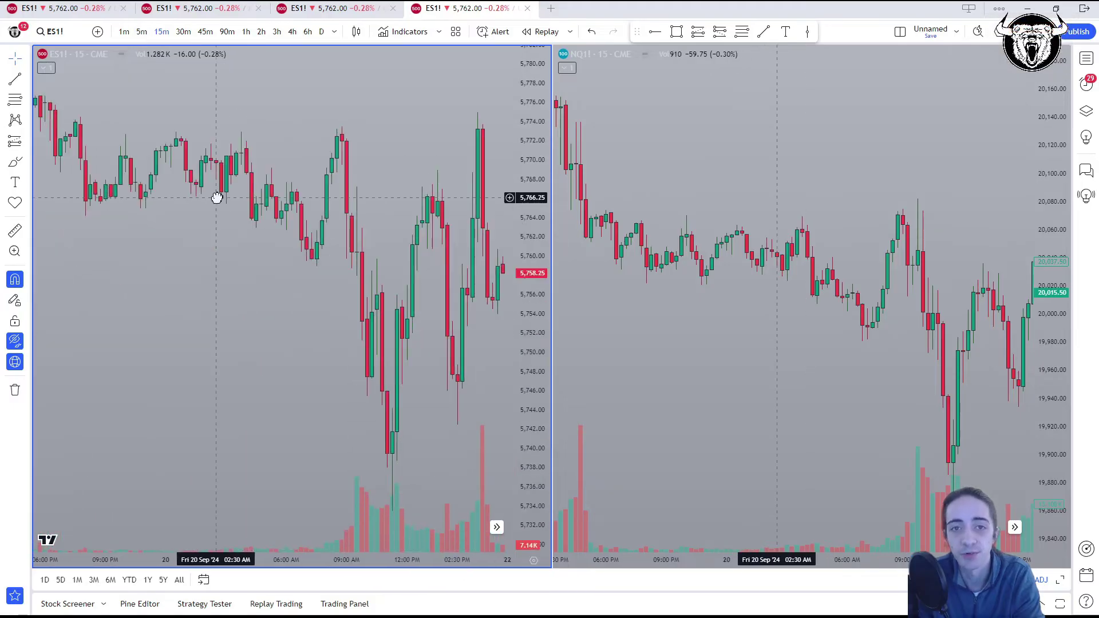
click(142, 33)
click(160, 33)
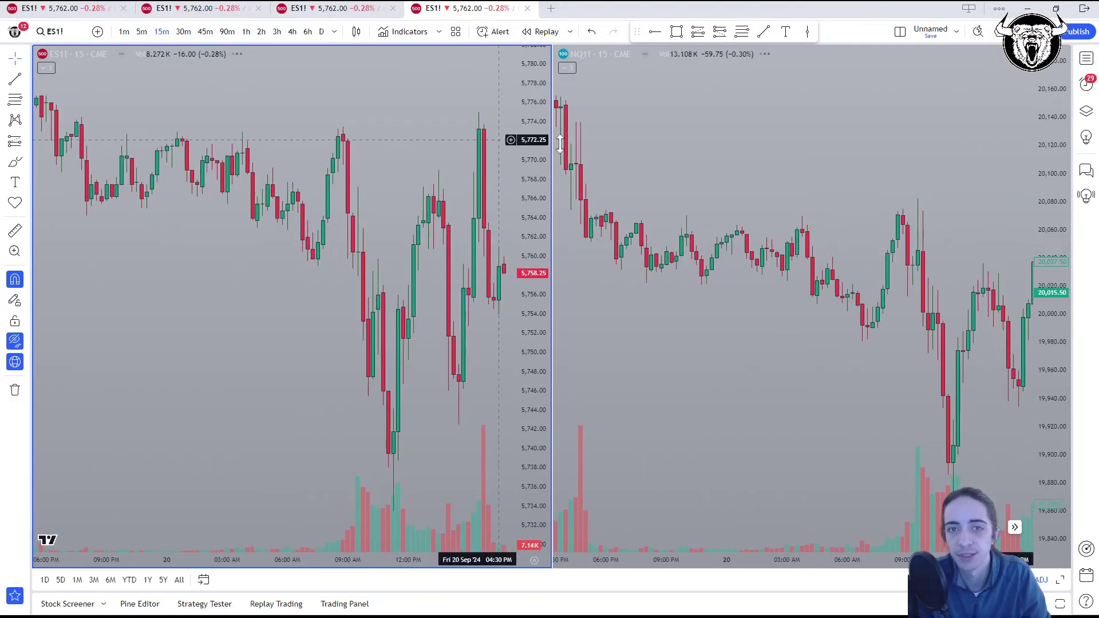
Turn on time sync for the layout and pan each chart around 18 September to test it
click(900, 32)
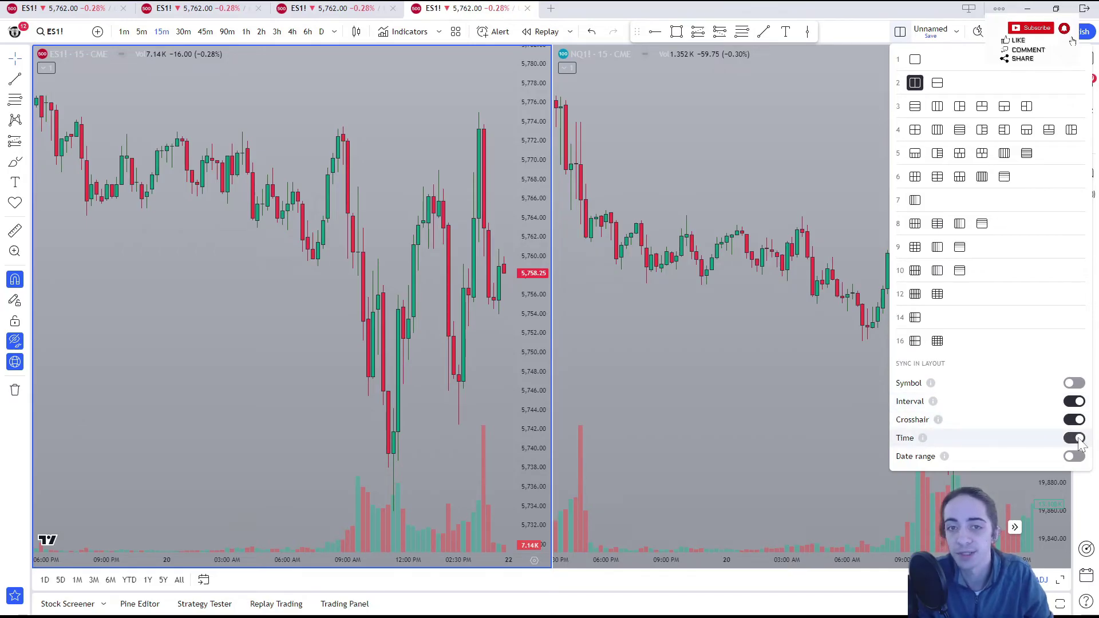
scroll(841, 302, down, 5)
drag(700, 298, 871, 315)
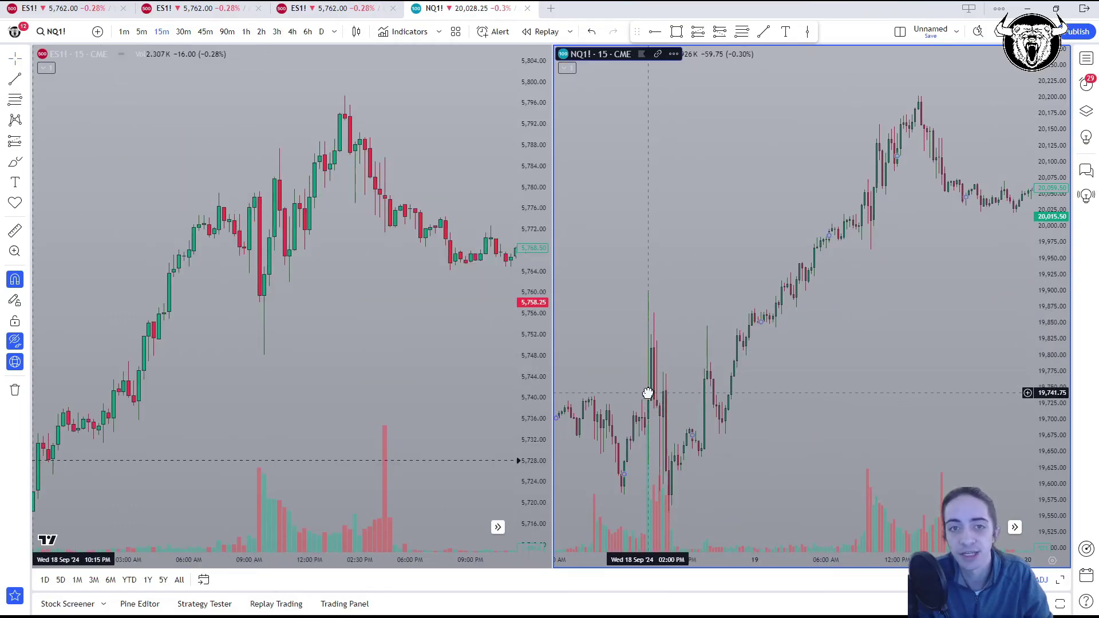
drag(648, 393, 854, 388)
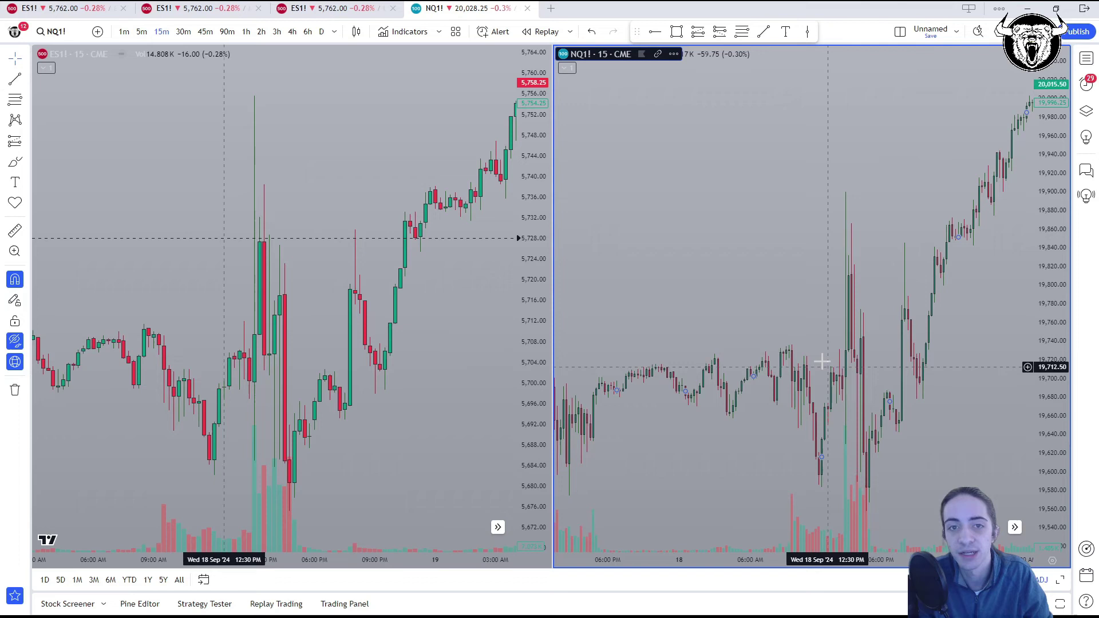
drag(282, 294, 141, 296)
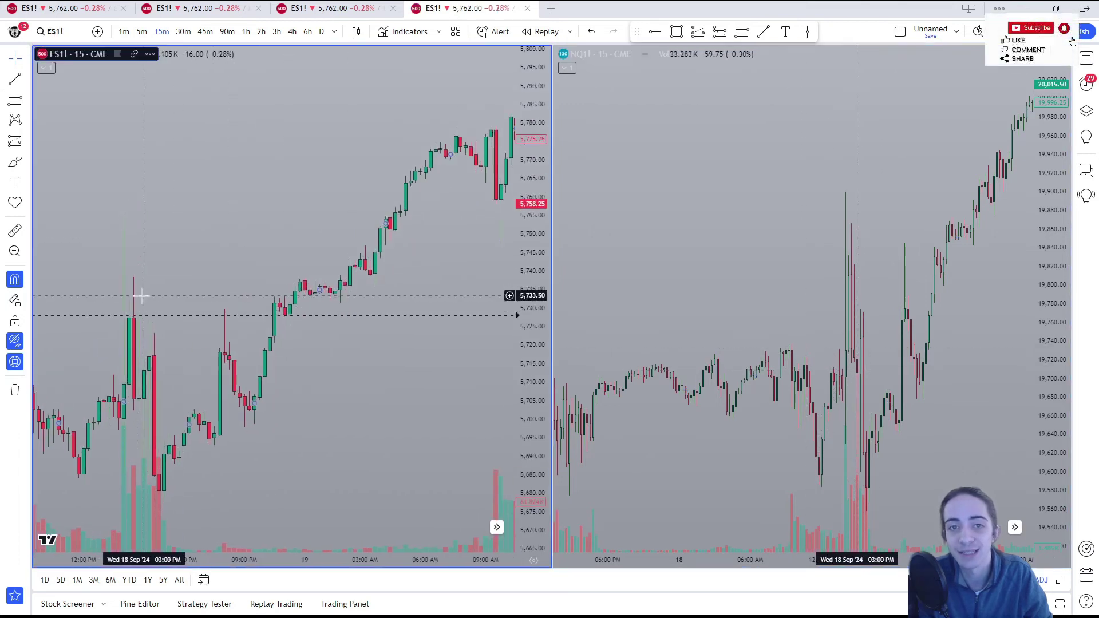
Turn on date range sync for the layout and test it by panning and zooming the NQ1! chart
drag(432, 166, 284, 202)
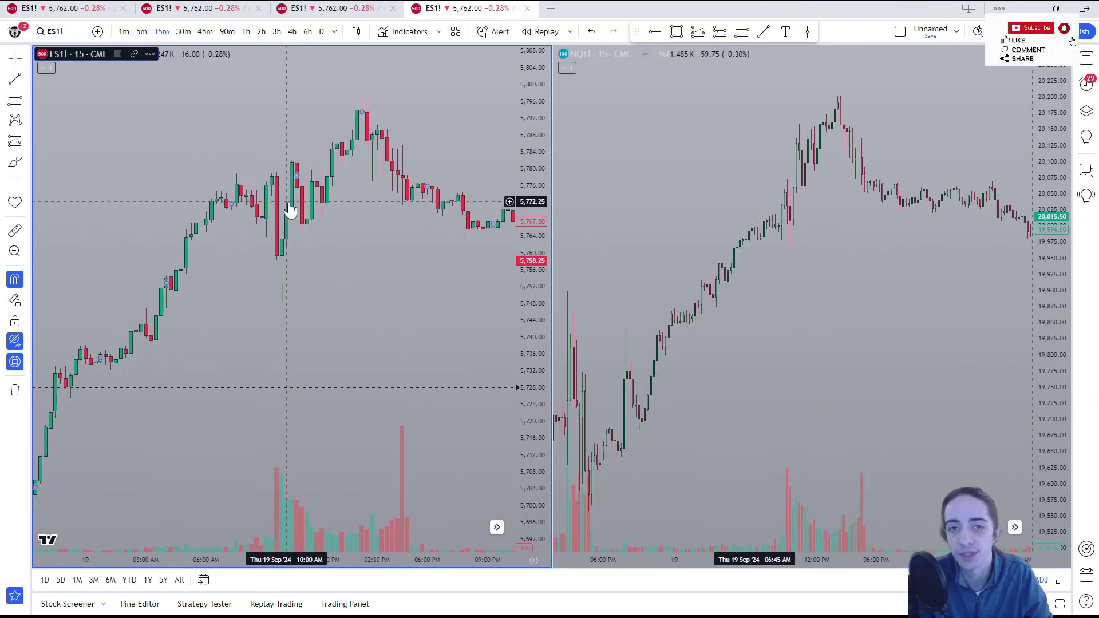
click(900, 31)
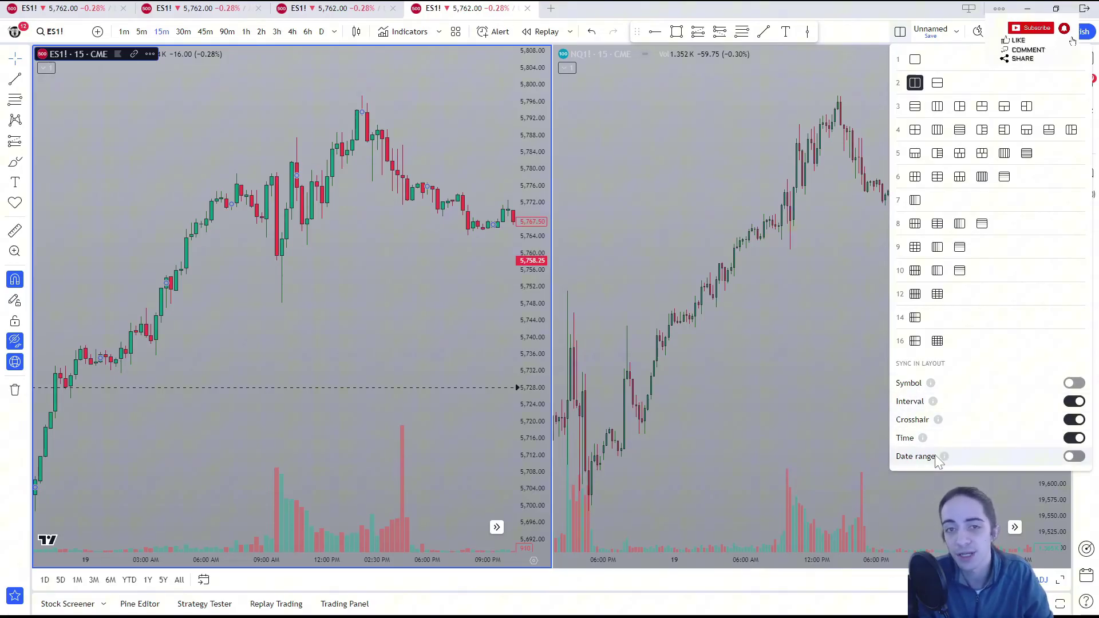
click(1074, 456)
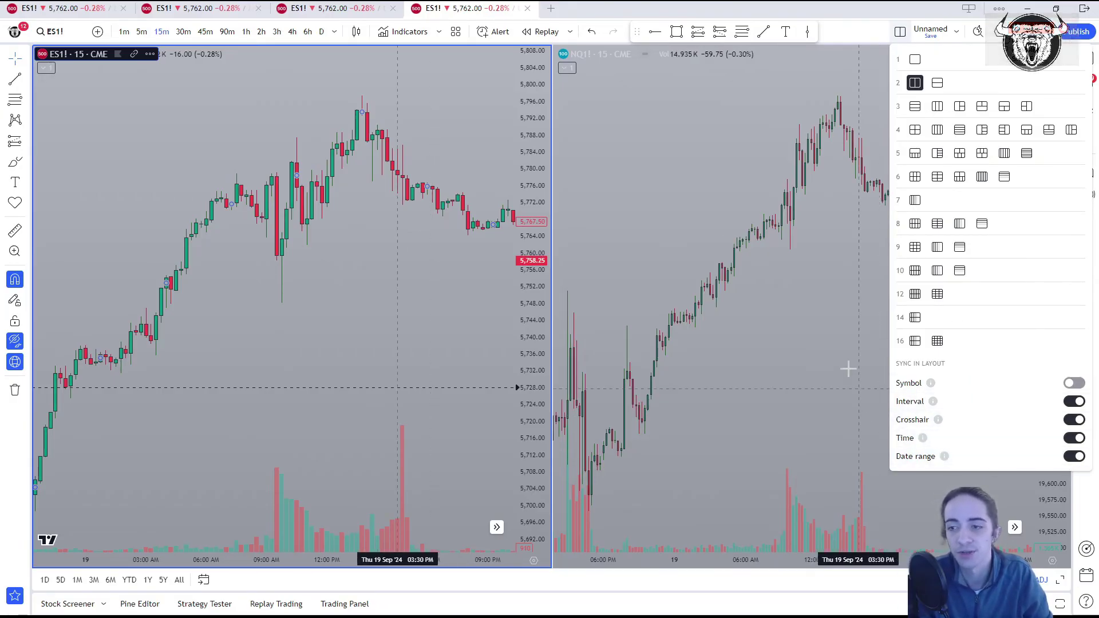
click(836, 366)
drag(849, 338, 891, 336)
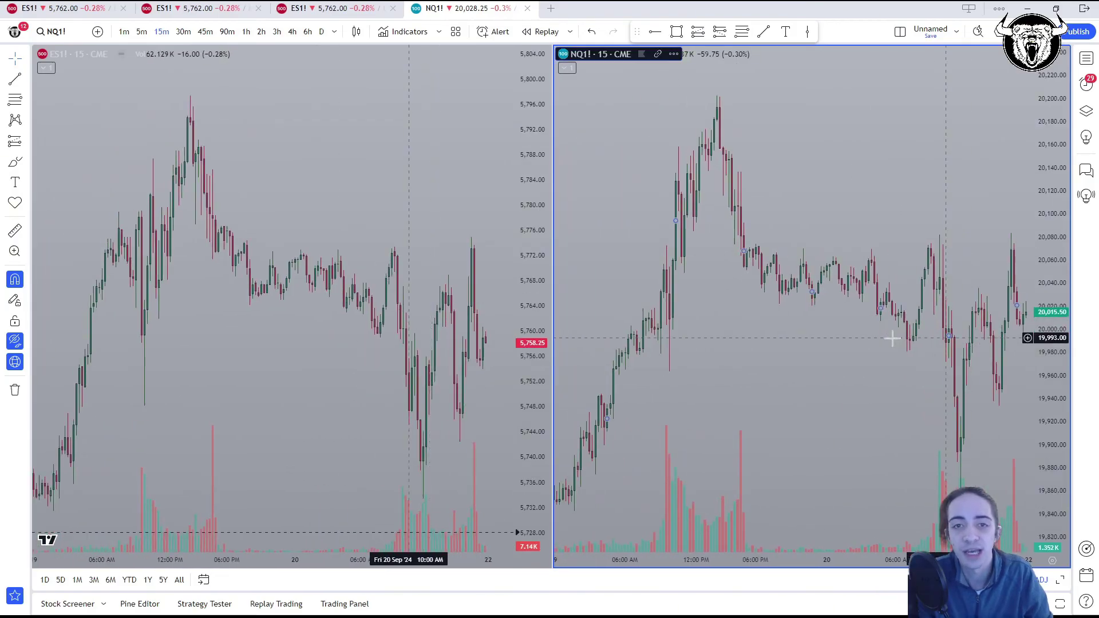
scroll(899, 346, up, 3)
Try the date range sync on the 1-hour interval by panning both charts back to early September
click(247, 32)
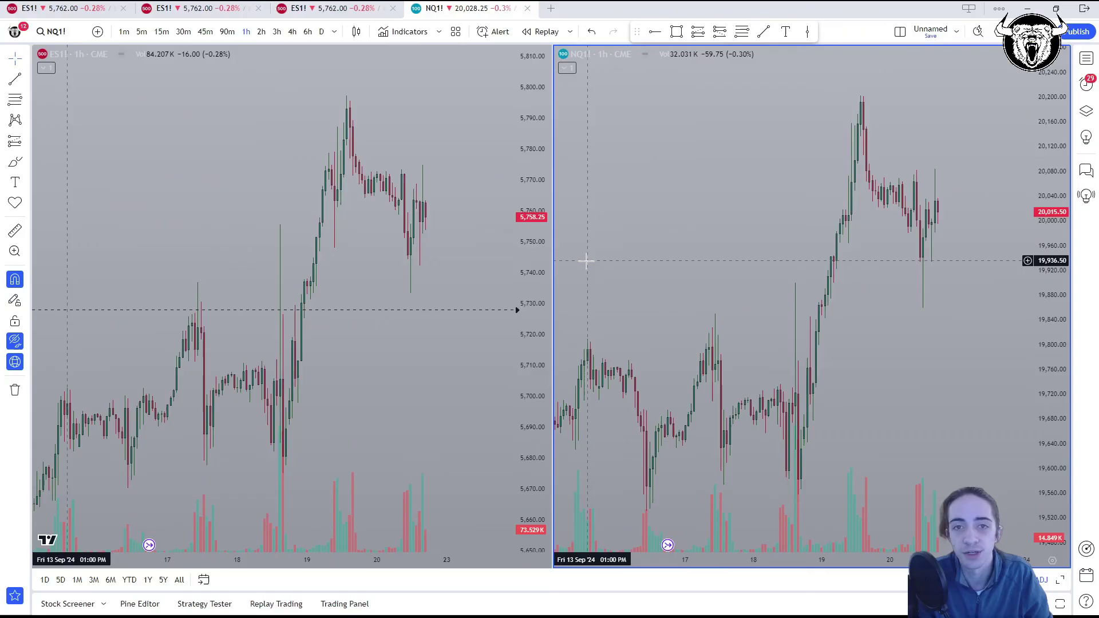
drag(584, 260, 949, 263)
drag(726, 294, 886, 277)
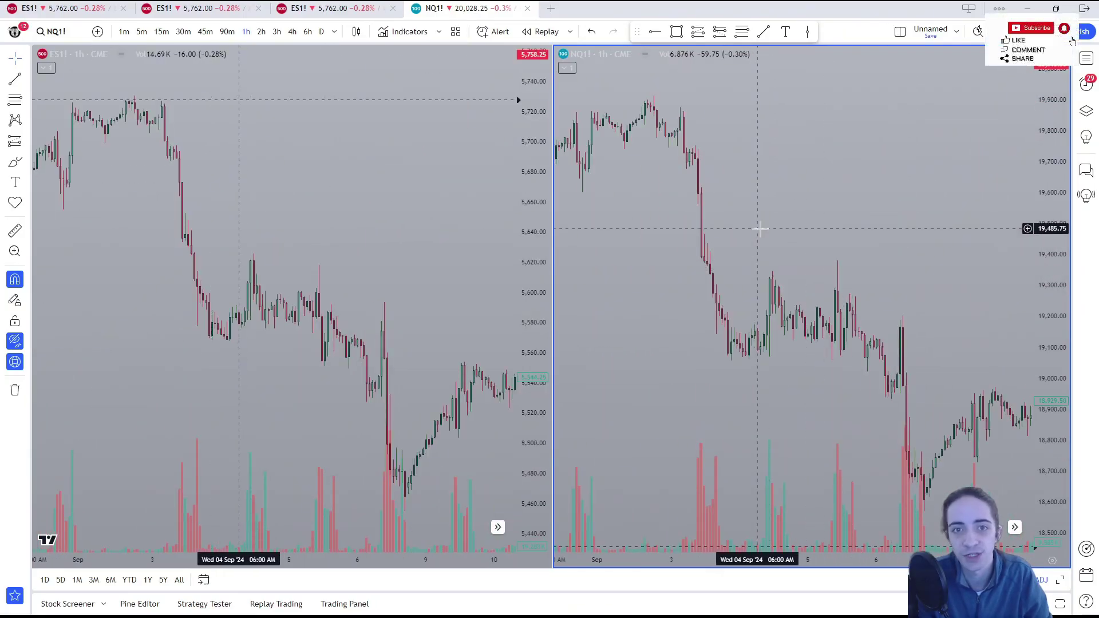
drag(761, 229, 724, 238)
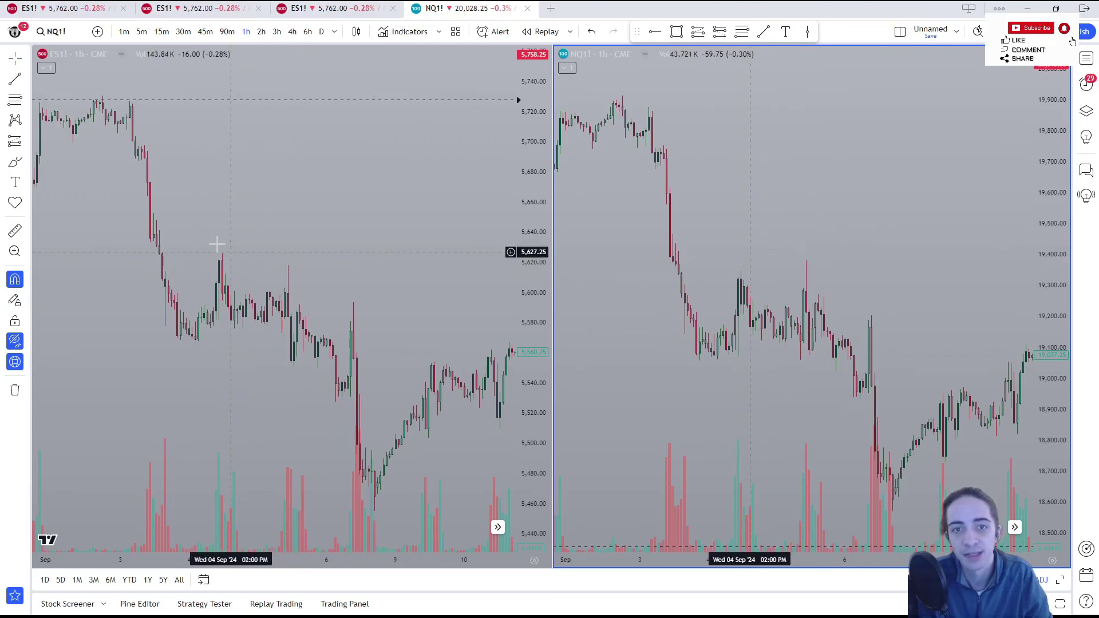
drag(268, 271, 384, 280)
scroll(356, 279, up, 3)
Set the charts to the 15-minute interval and pan and zoom the NQ1! chart to around 16 September
click(159, 34)
drag(749, 206, 821, 210)
scroll(786, 209, down, 3)
drag(734, 223, 762, 219)
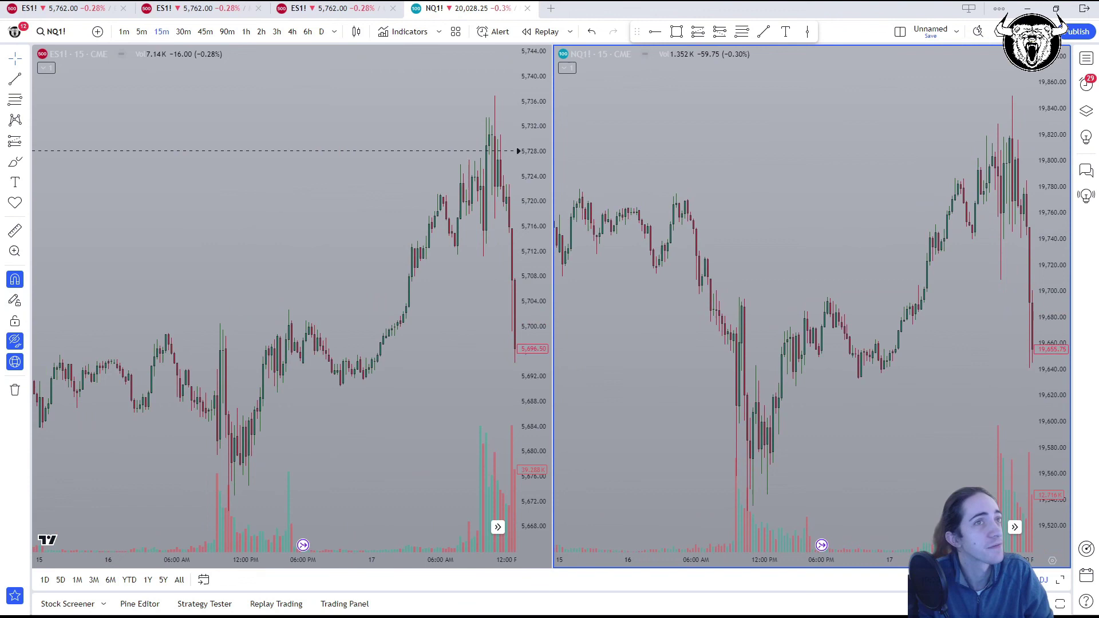